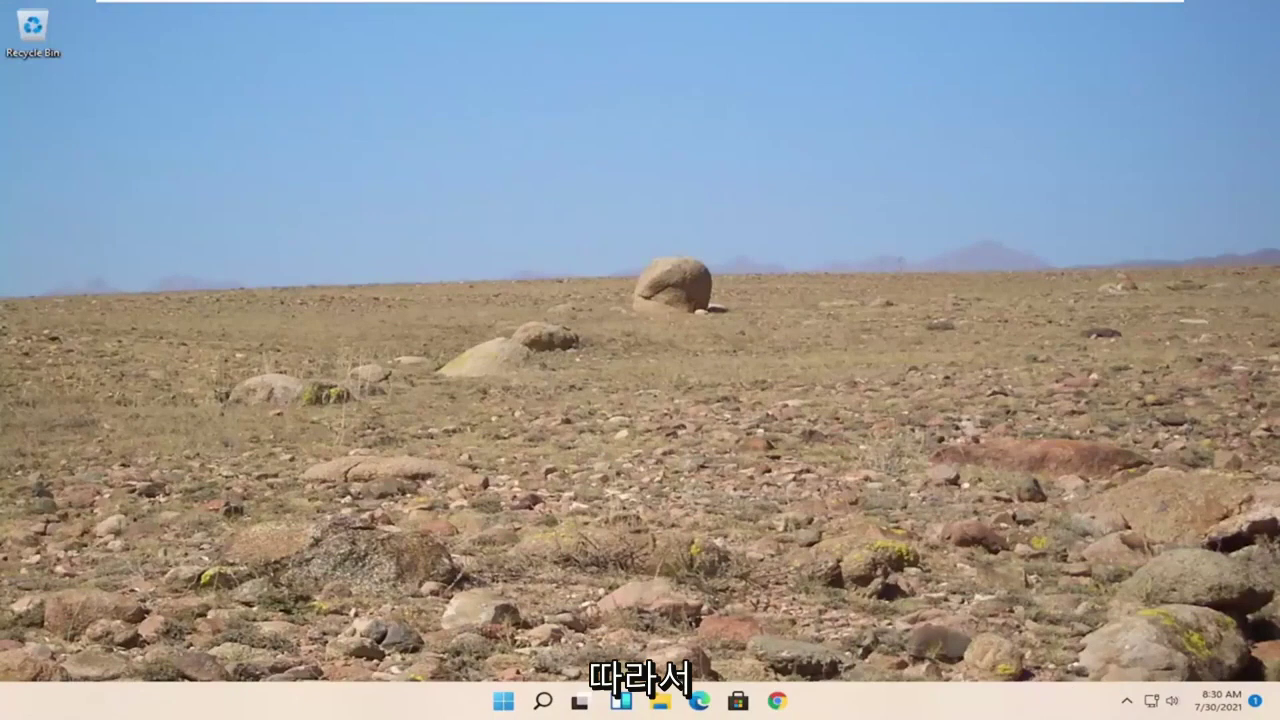
Step: Search Windows for "insider" and open the Windows Insider Program settings result
left_click(504, 701)
type("insider")
left_click(443, 256)
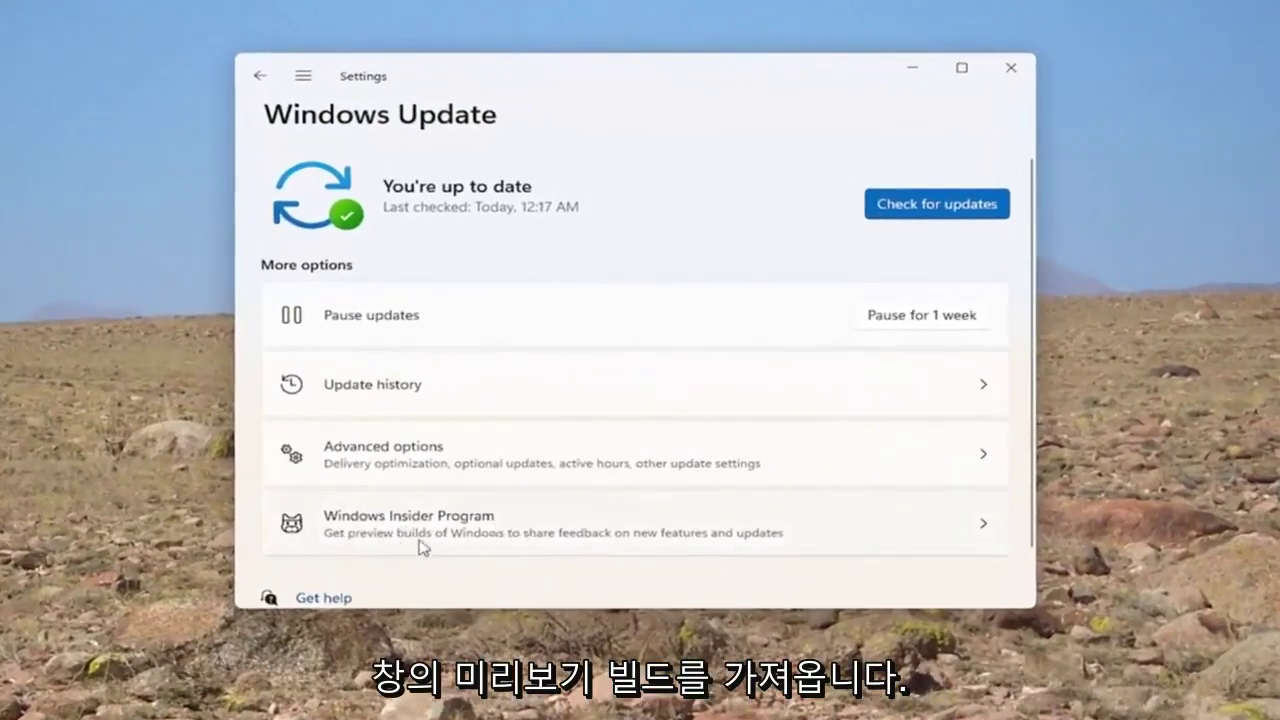
Step: Open Windows Insider Program and expand the "Stop getting preview builds" unenroll options
left_click(805, 548)
left_click(523, 445)
scroll(515, 472, "down", 2)
scroll(508, 477, "down", 3)
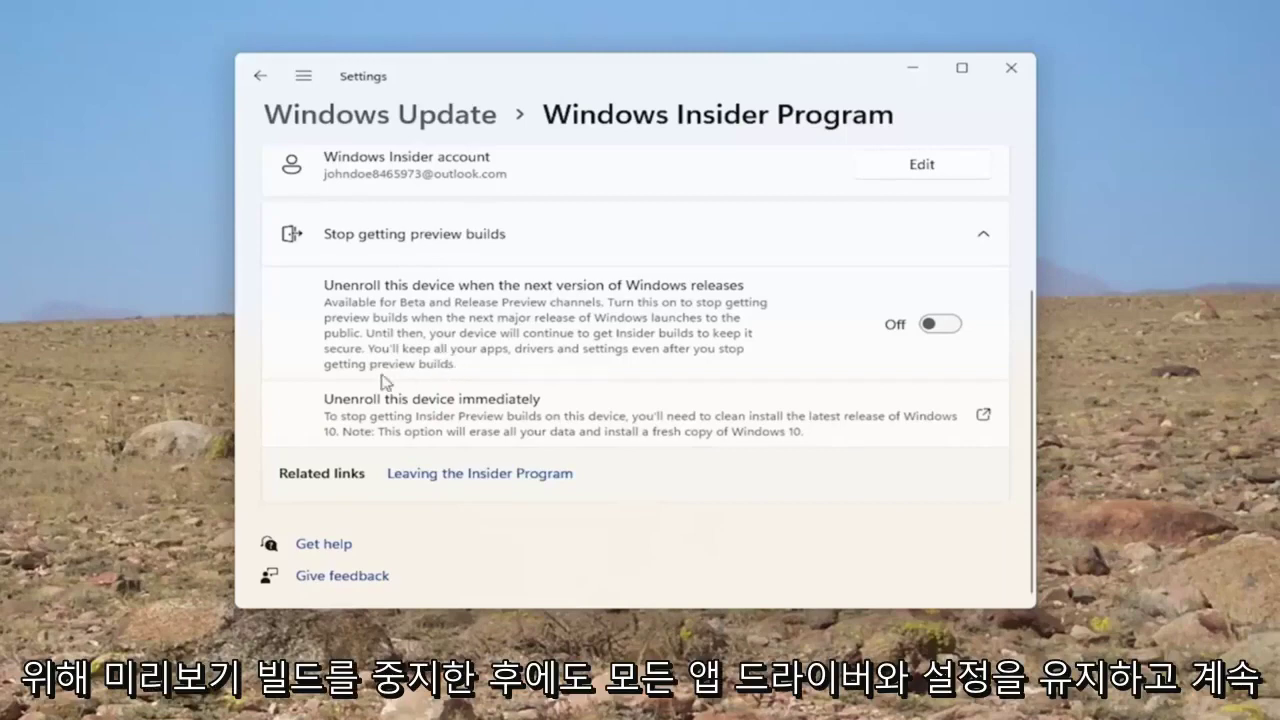
left_click(940, 324)
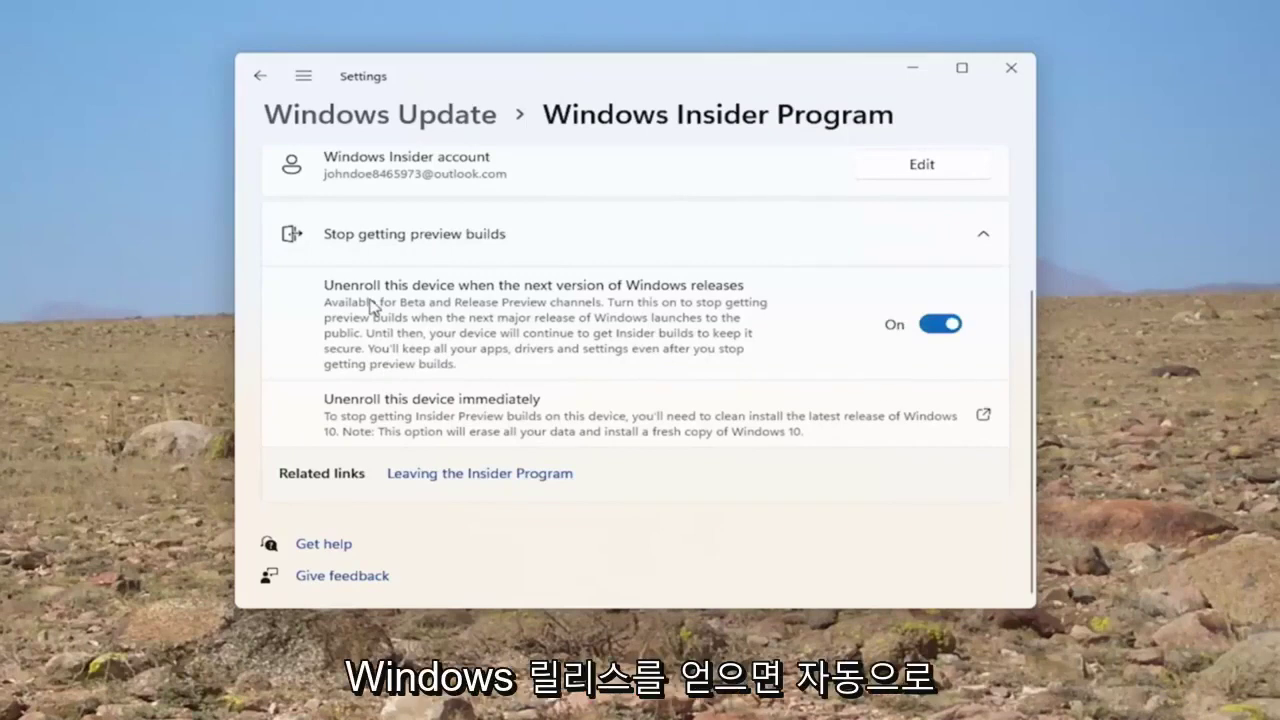
left_click(948, 318)
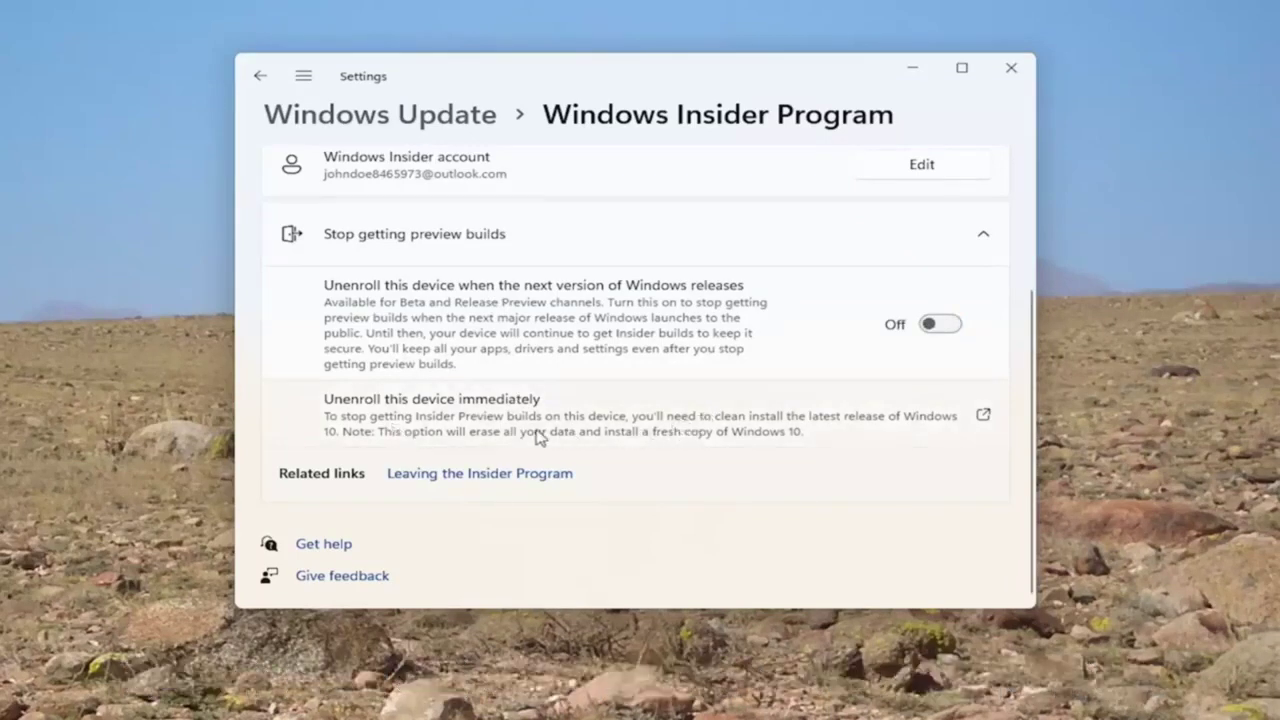